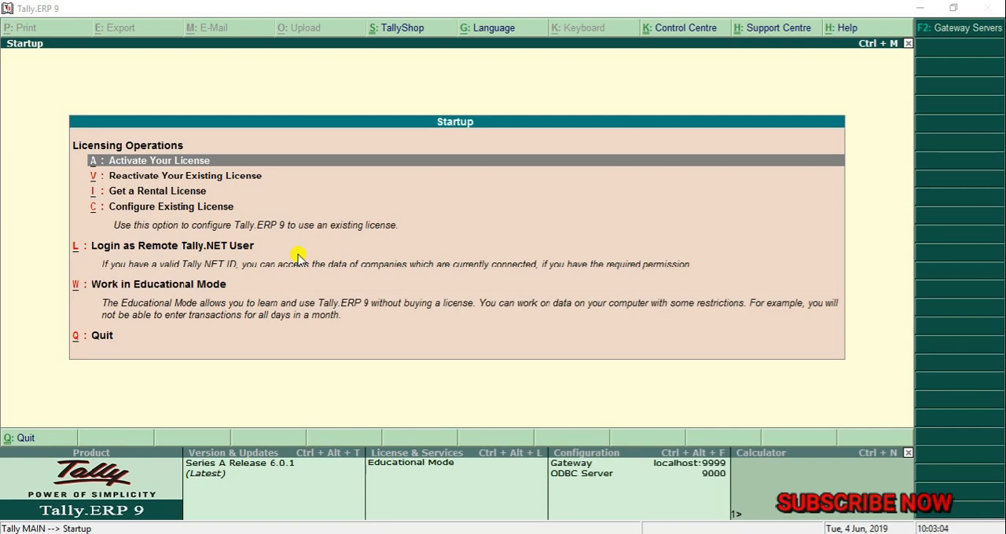
# - Start working in Educational Mode from the startup licensing options
pyautogui.click(403, 4)
pyautogui.press('Down')
pyautogui.press('Down')
pyautogui.press('Down')
pyautogui.press('Down')
pyautogui.press('Down')
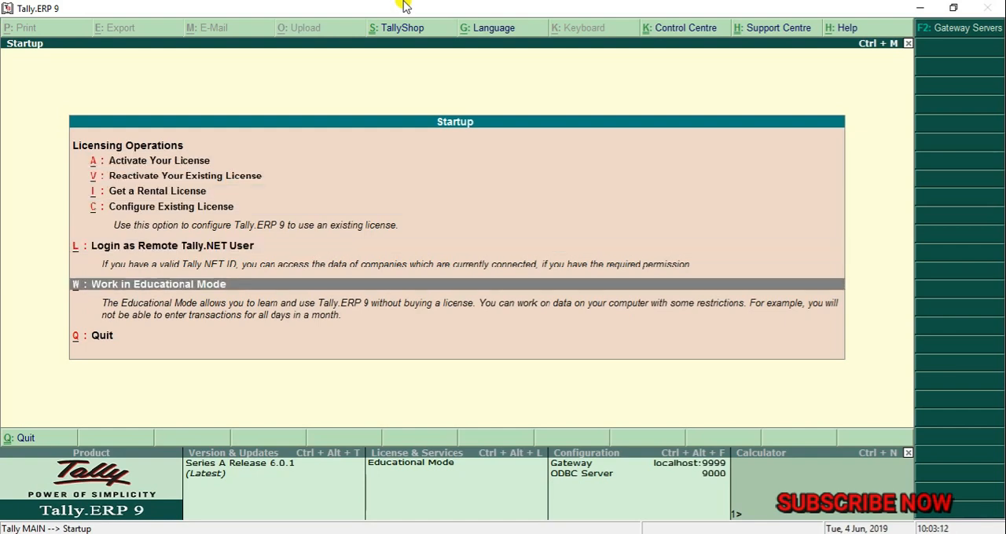
pyautogui.press('Return')
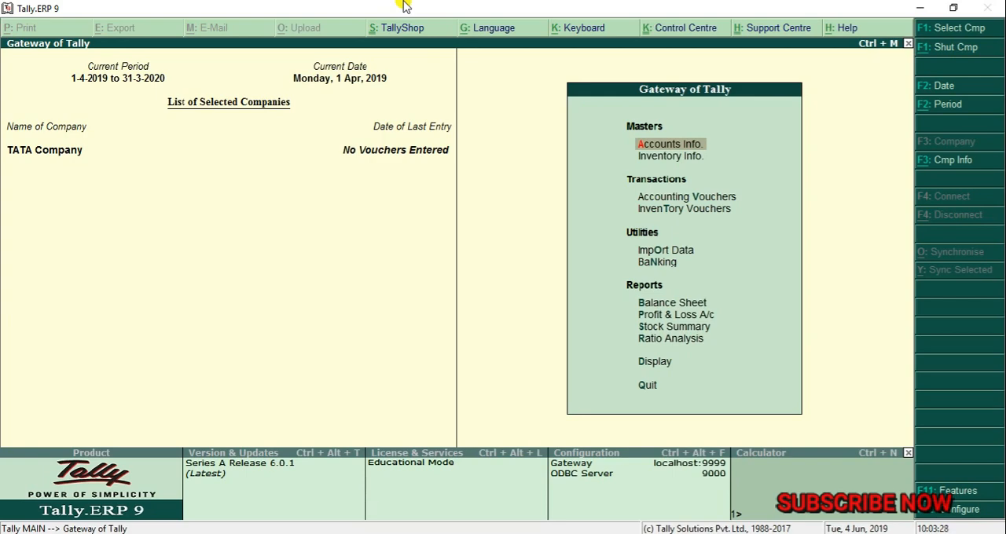
# - Load the Redmi company from the company list alongside the already open TATA Company
pyautogui.hotkey('alt', 'F3')
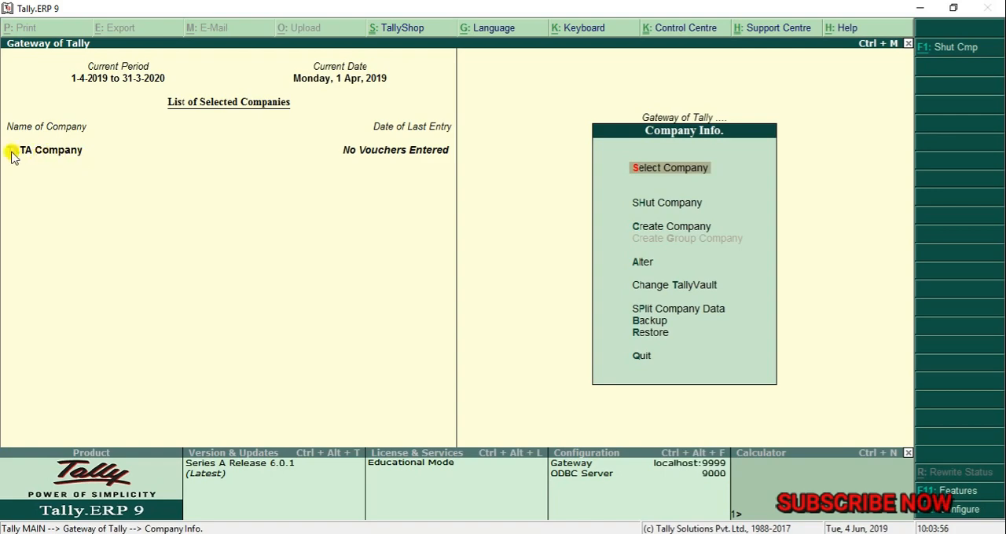
pyautogui.click(674, 170)
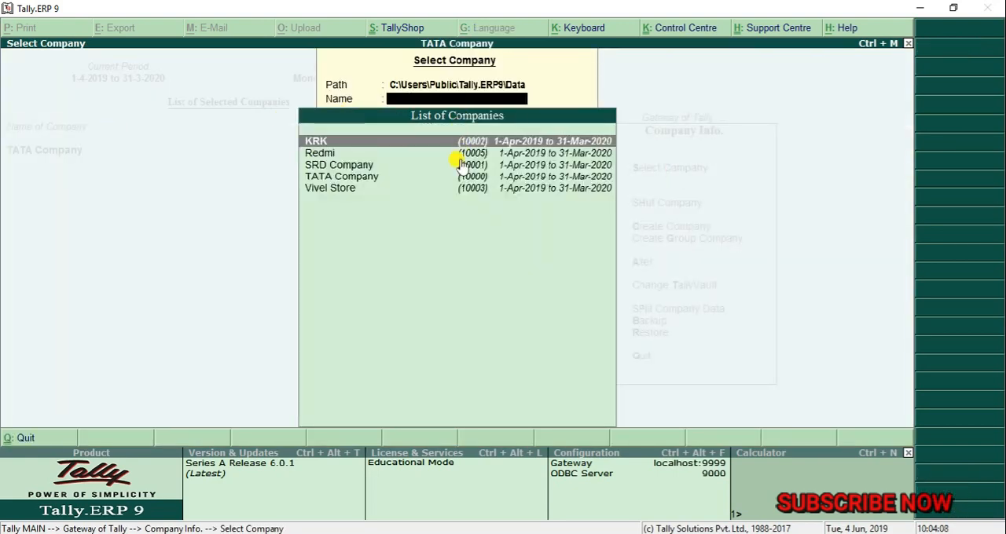
pyautogui.click(332, 155)
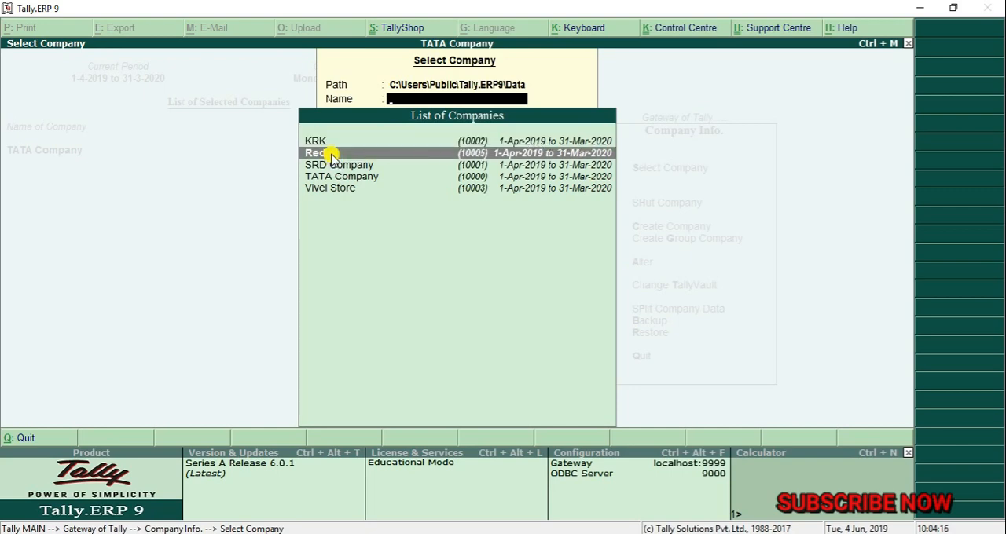
pyautogui.click(333, 154)
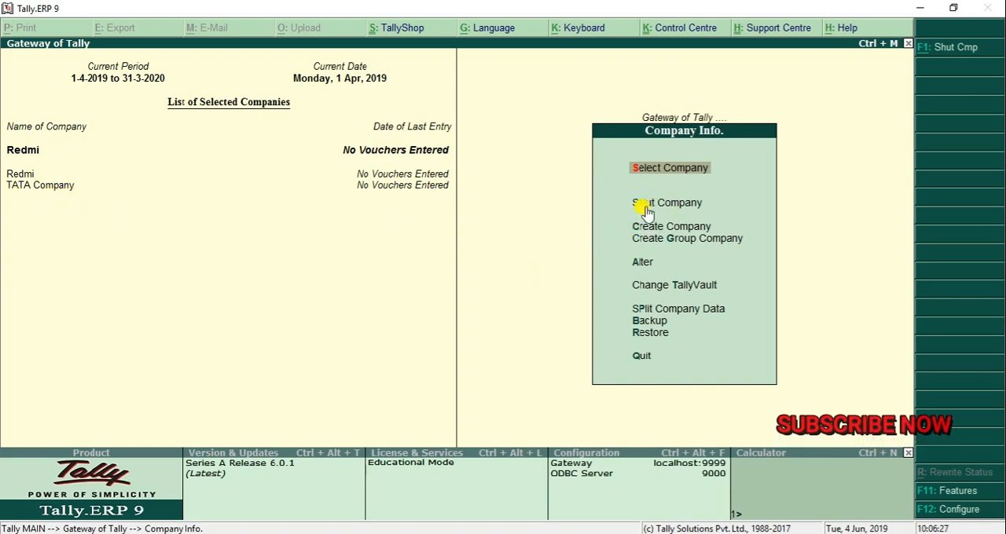
# - Shut TATA Company from the list of open companies
pyautogui.click(698, 206)
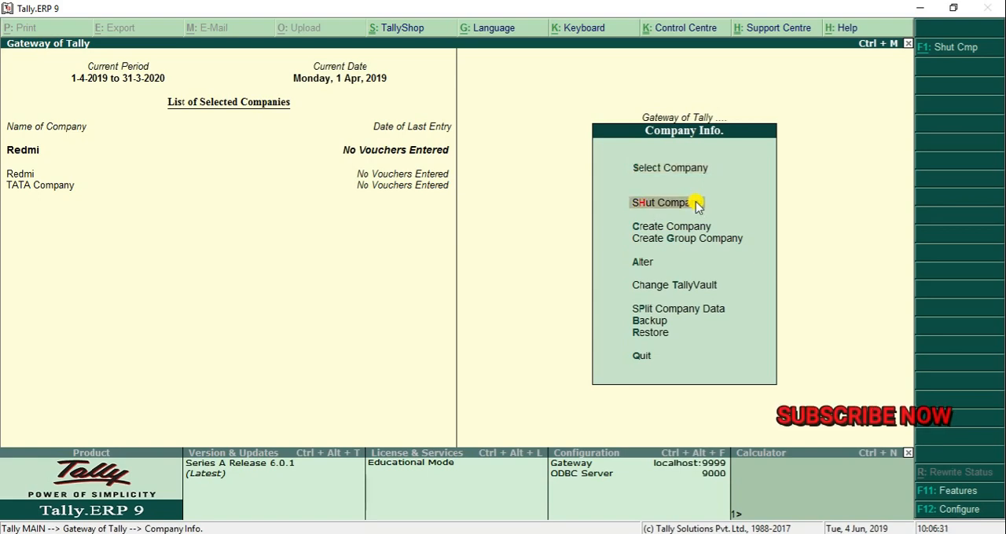
pyautogui.click(698, 206)
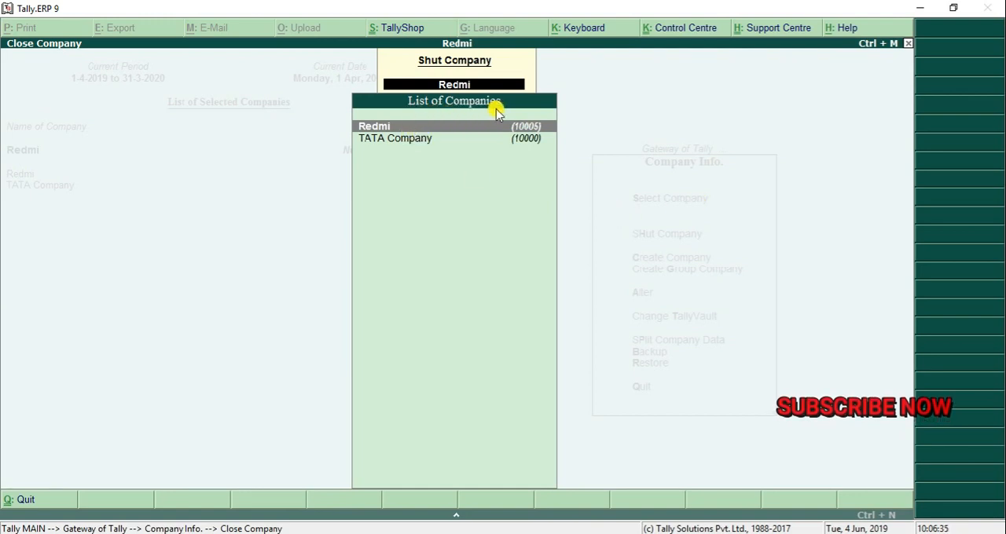
pyautogui.click(392, 139)
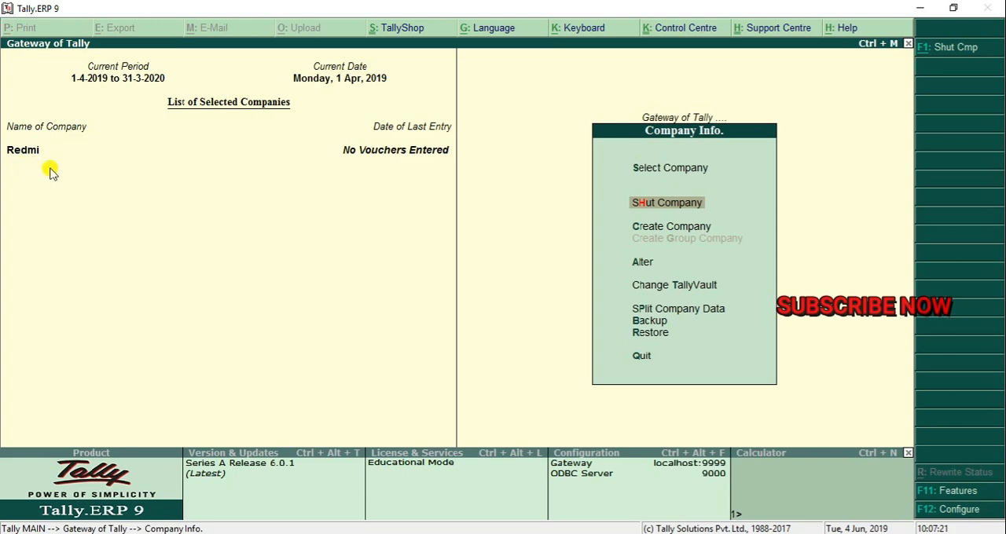
# - Load TATA Company again from the list of available companies
pyautogui.click(662, 174)
pyautogui.click(660, 169)
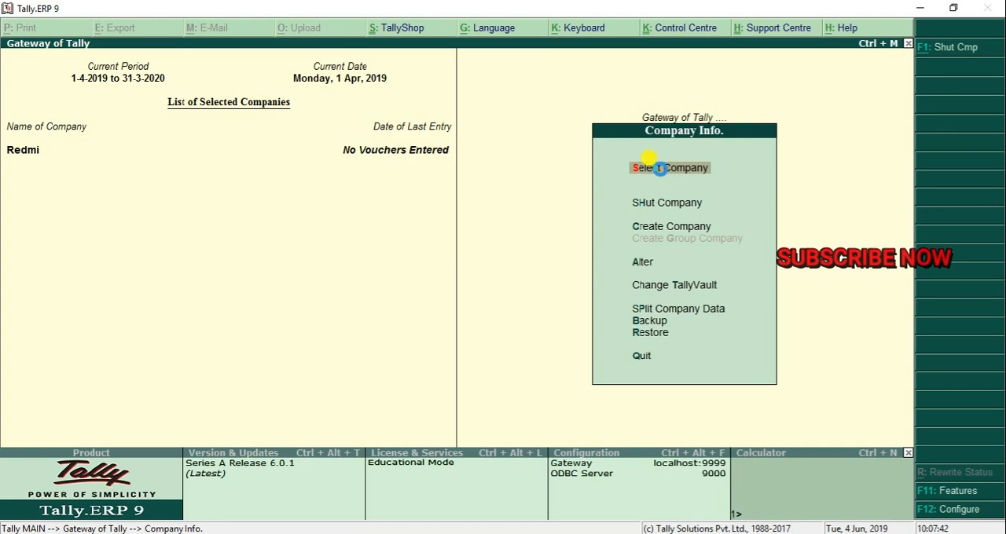
pyautogui.press('Down')
pyautogui.press('Down')
pyautogui.press('Down')
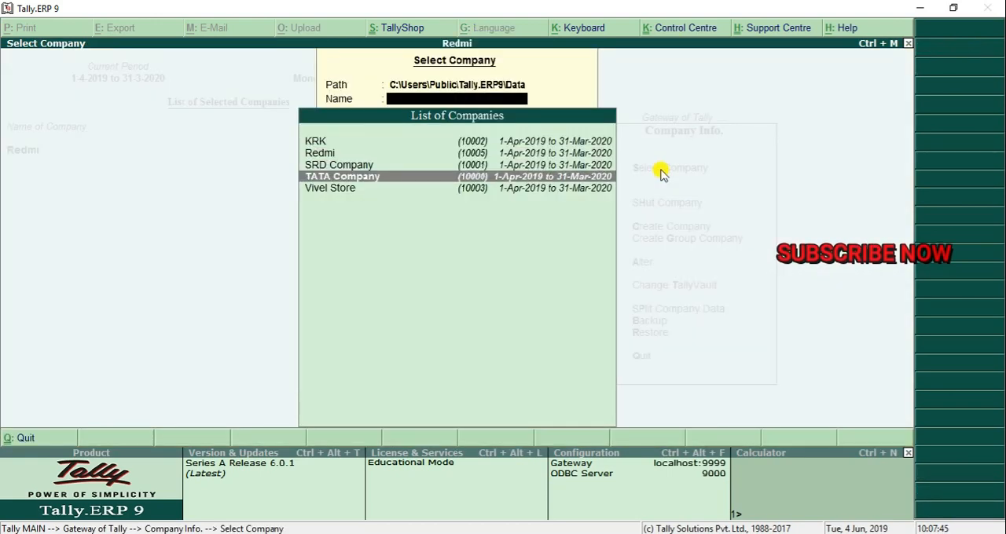
pyautogui.press('Return')
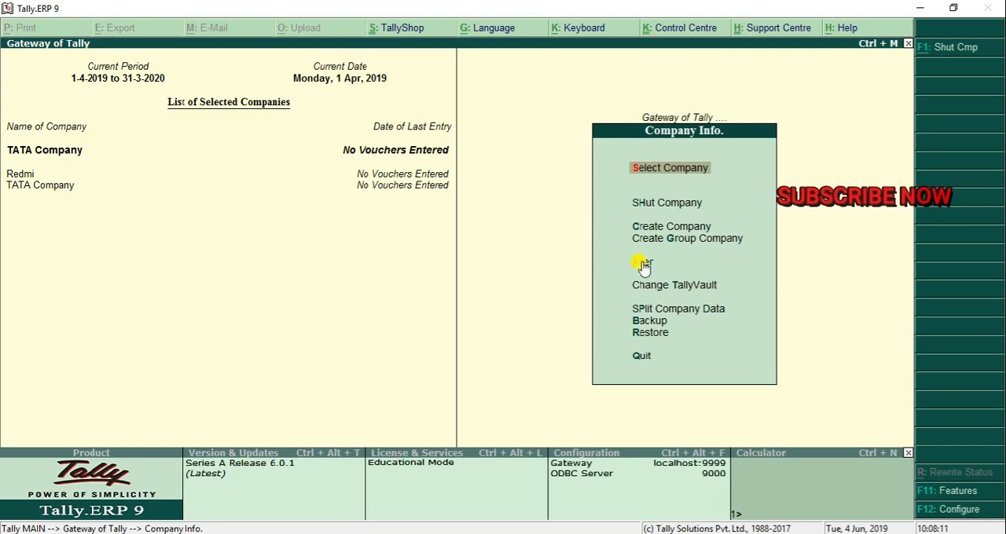
# - Open TATA Company for alteration, delete it with both confirmations accepted, and return to Company Info
pyautogui.press('Down')
pyautogui.press('Down')
pyautogui.press('Down')
pyautogui.press('Down')
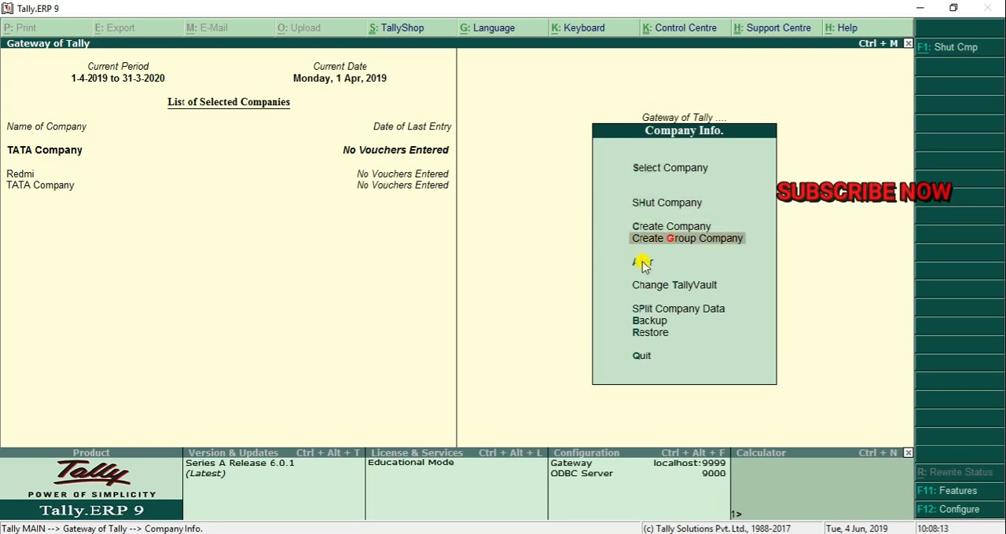
pyautogui.press('Return')
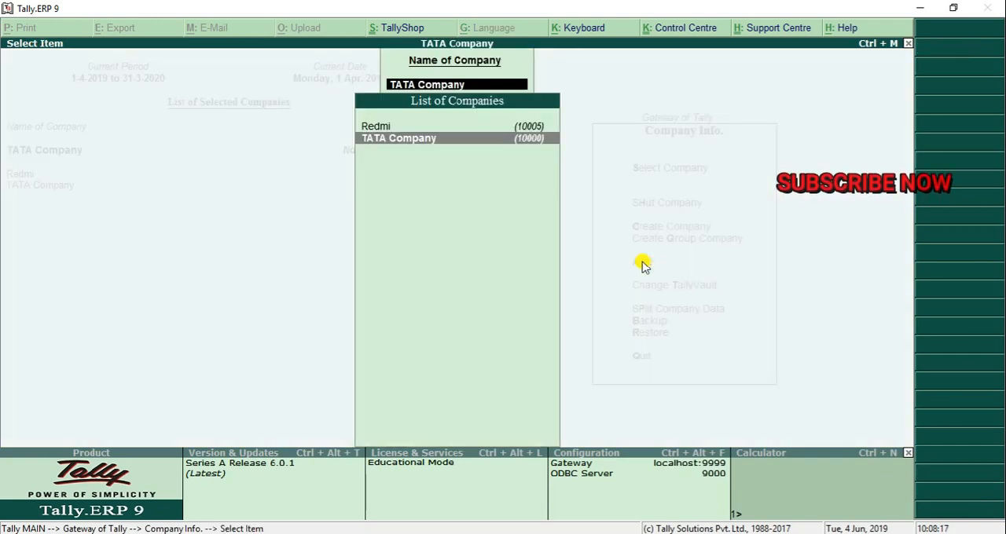
pyautogui.press('Up')
pyautogui.press('Down')
pyautogui.press('Up')
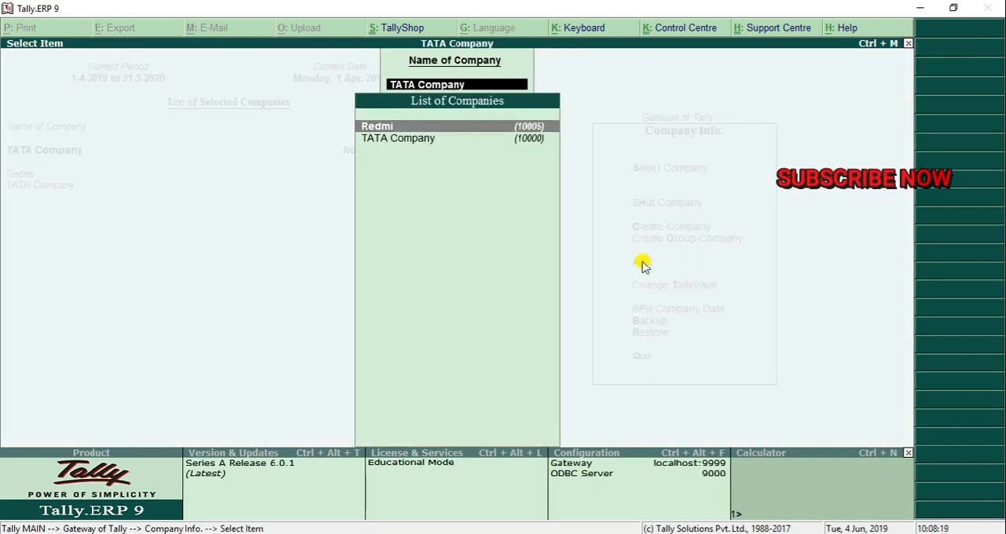
pyautogui.press('Down')
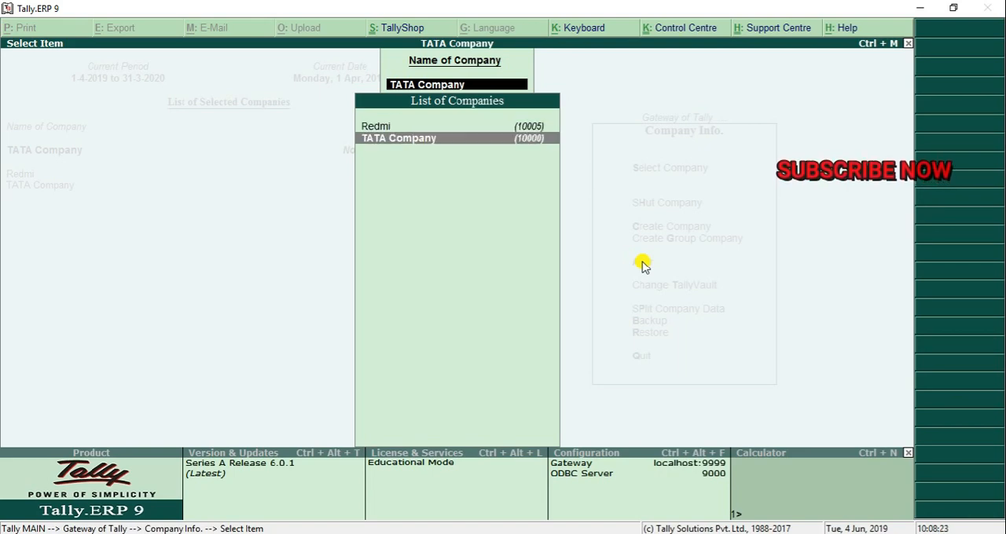
pyautogui.press('Return')
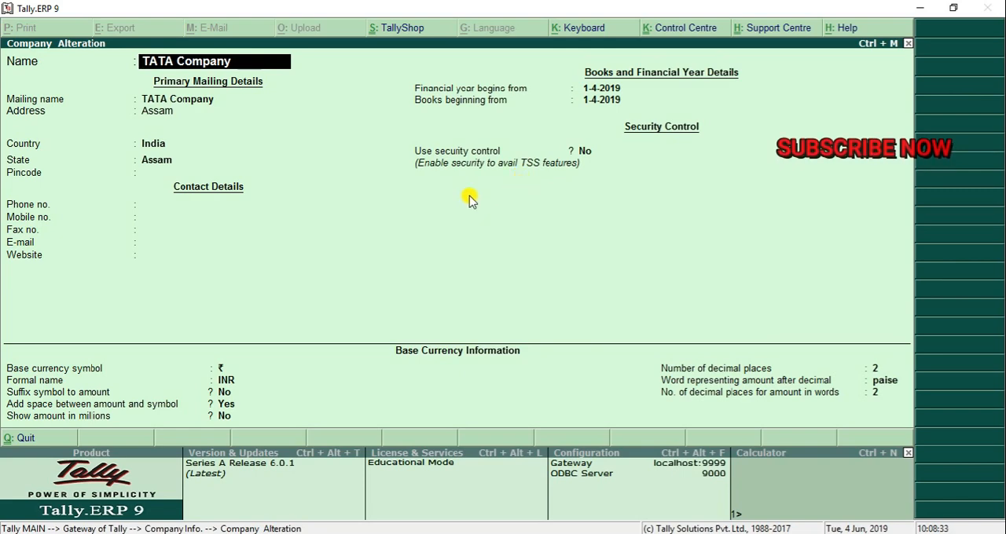
pyautogui.hotkey('alt', 'd')
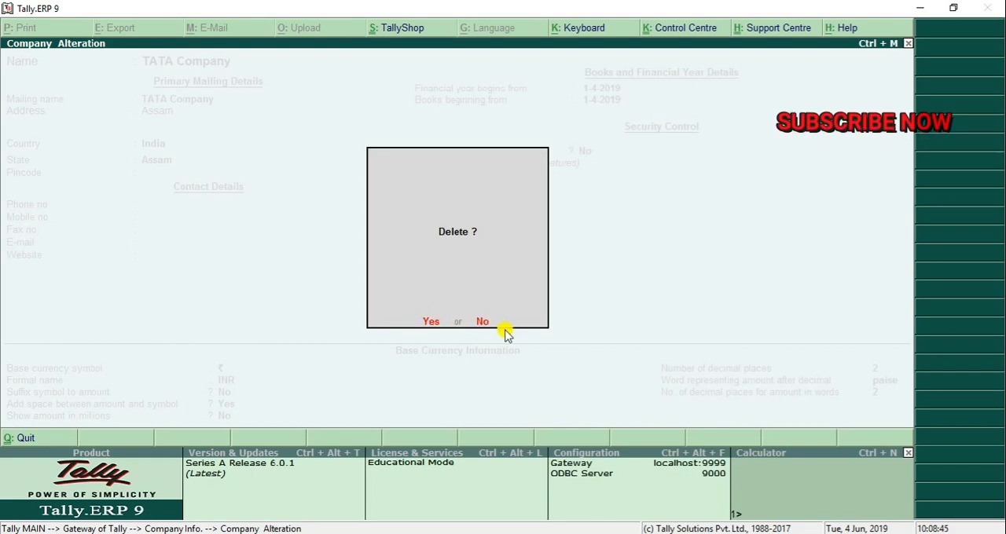
pyautogui.press('Return')
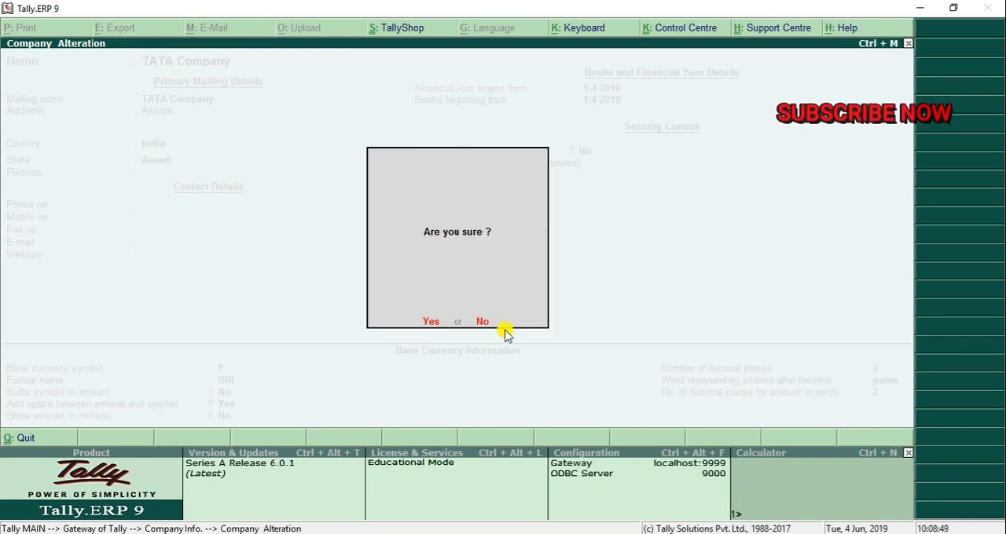
pyautogui.press('Return')
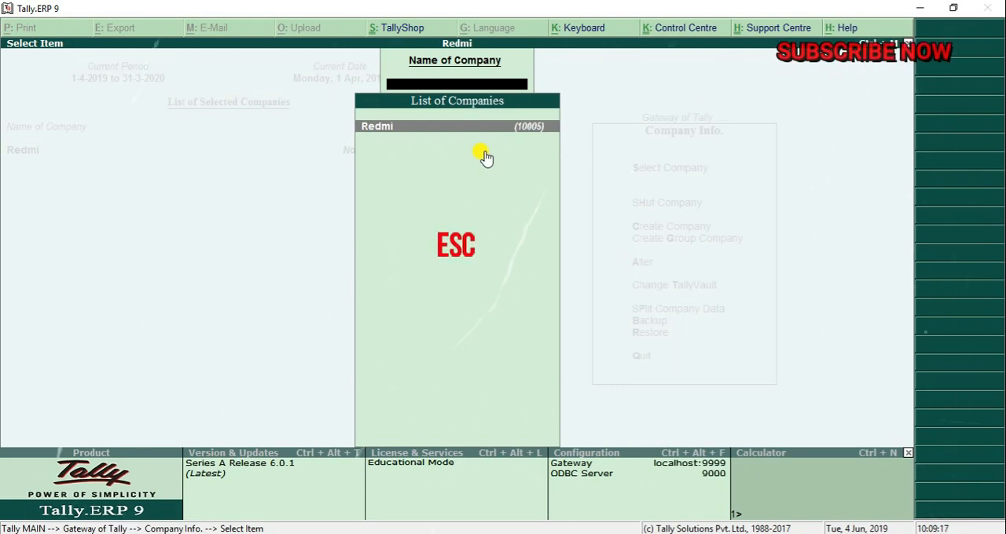
pyautogui.press('Escape')
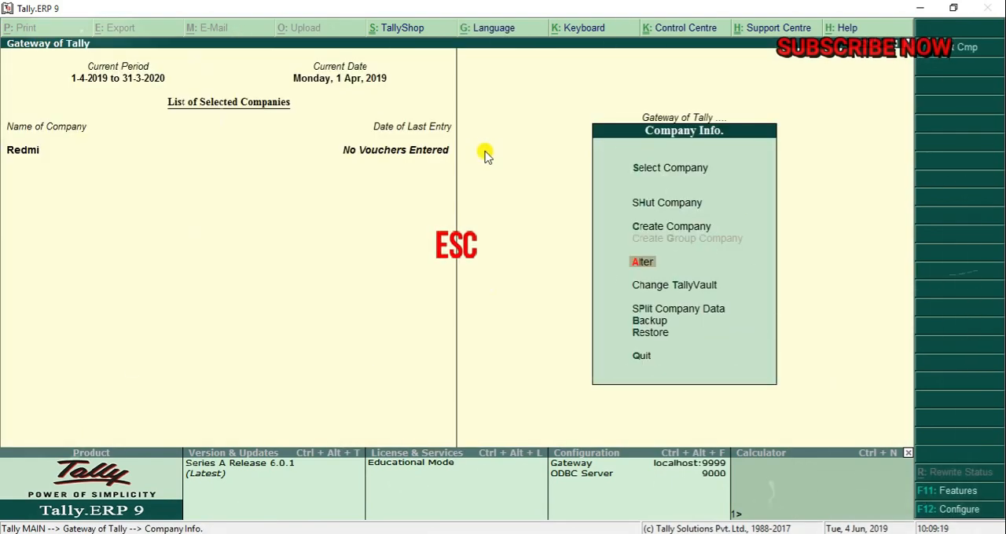